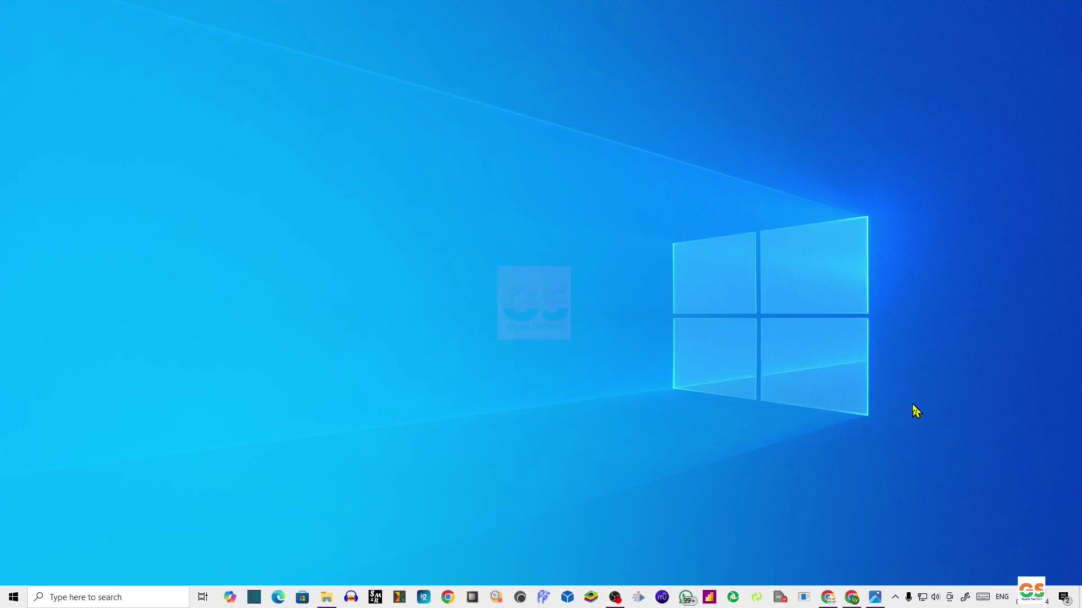
- View the thumbnail image enlarged in the photo viewer, then close the viewer
{"action": "left_click", "coordinate": [874, 598]}
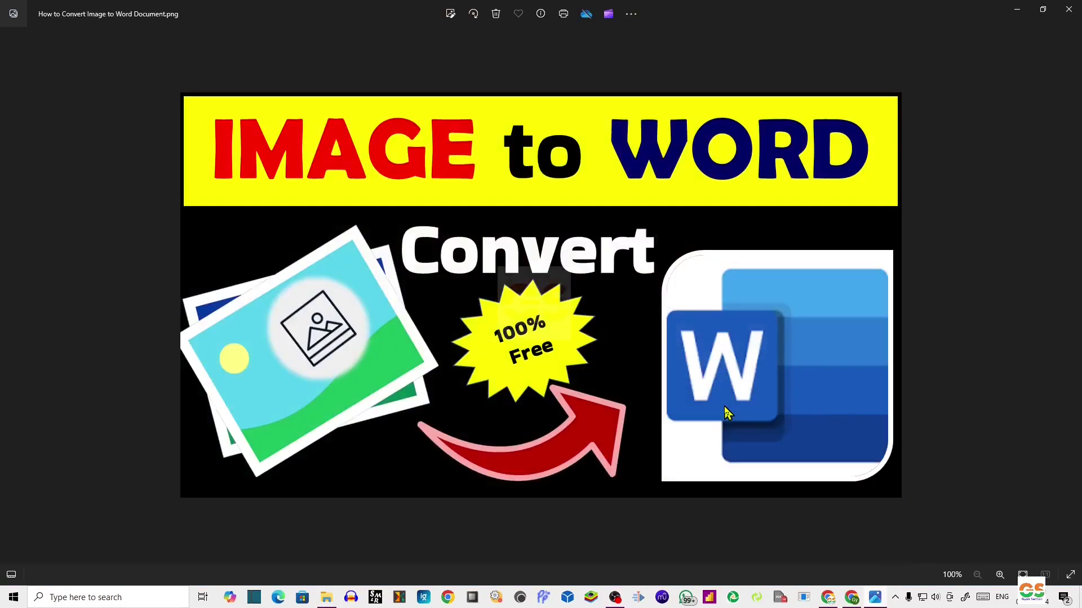
{"action": "scroll", "coordinate": [726, 413], "scroll_direction": "up", "scroll_amount": 2}
{"action": "key", "text": "super"}
{"action": "key", "text": "super"}
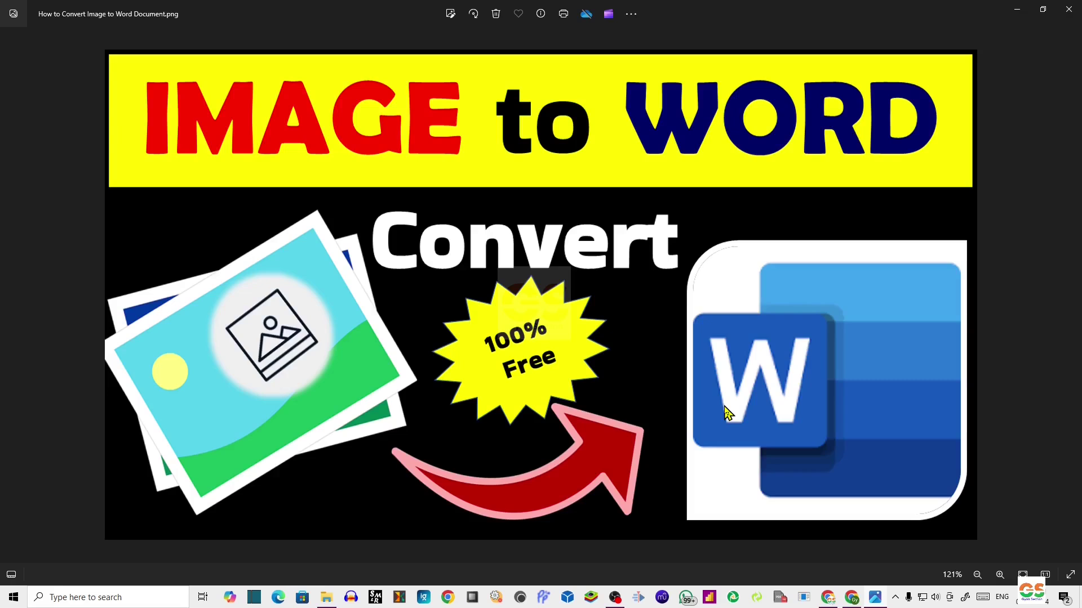
{"action": "key", "text": "super+d"}
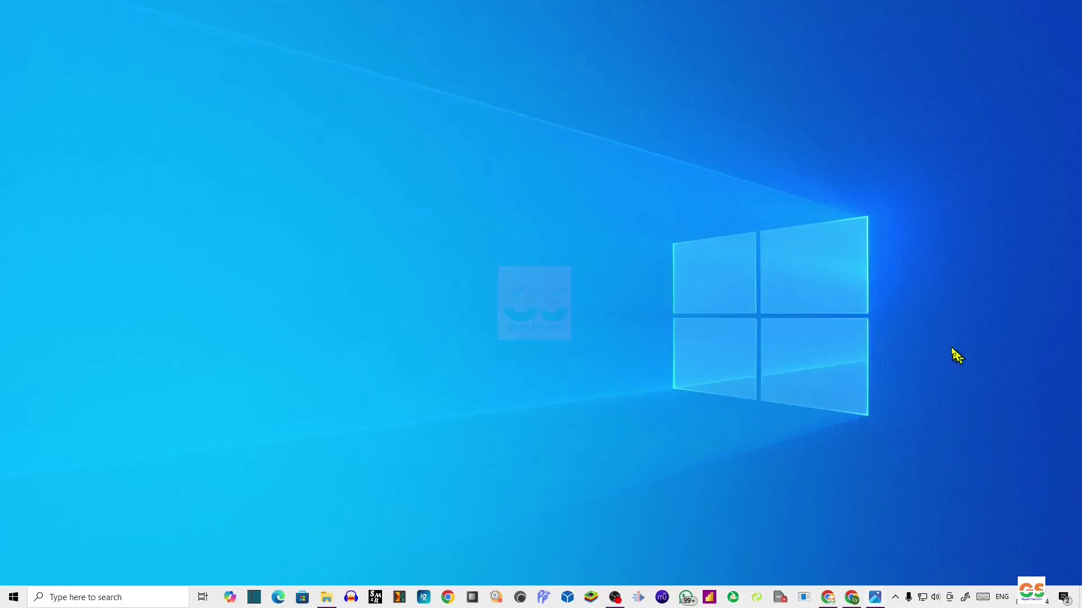
- Open Google Drive from the Google apps grid and list the My Drive files
{"action": "left_click", "coordinate": [857, 598]}
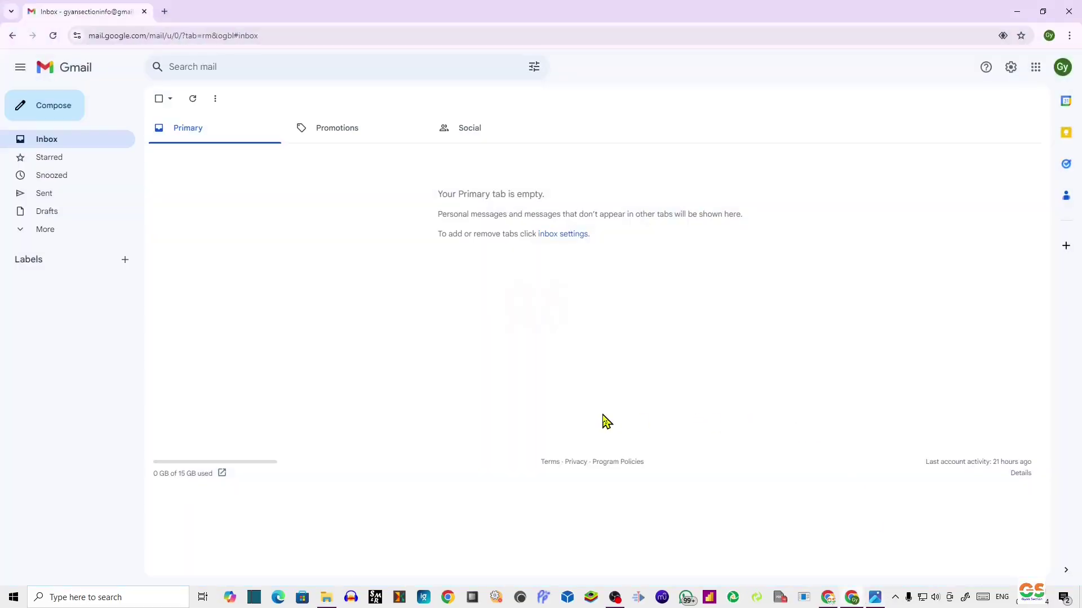
{"action": "left_click", "coordinate": [1036, 67]}
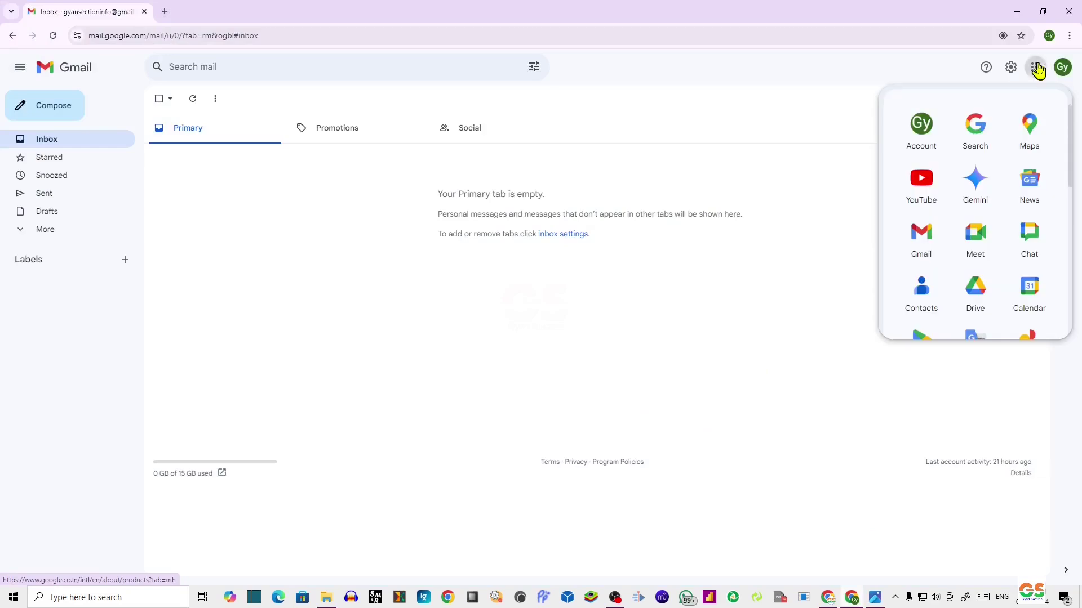
{"action": "left_click", "coordinate": [980, 288]}
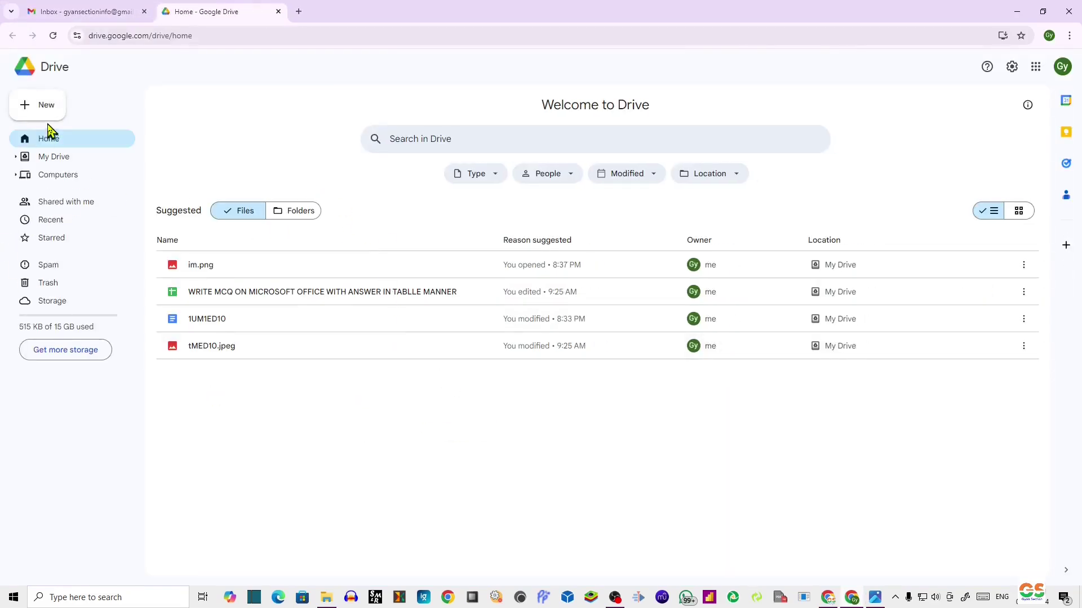
{"action": "left_click", "coordinate": [59, 158]}
{"action": "mouse_move", "coordinate": [201, 265]}
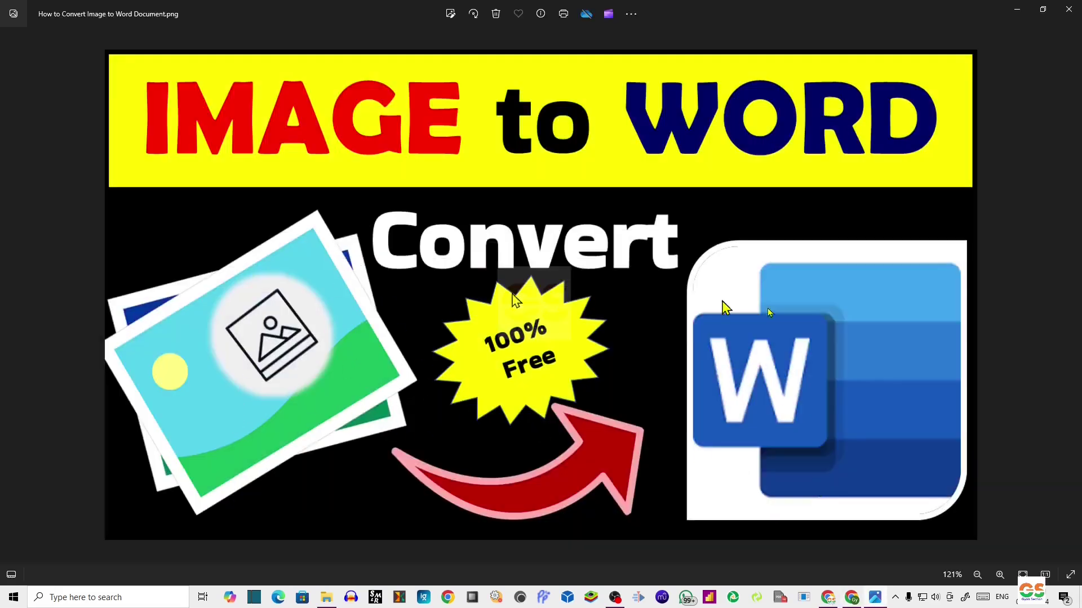
{"action": "left_click", "coordinate": [1068, 9]}
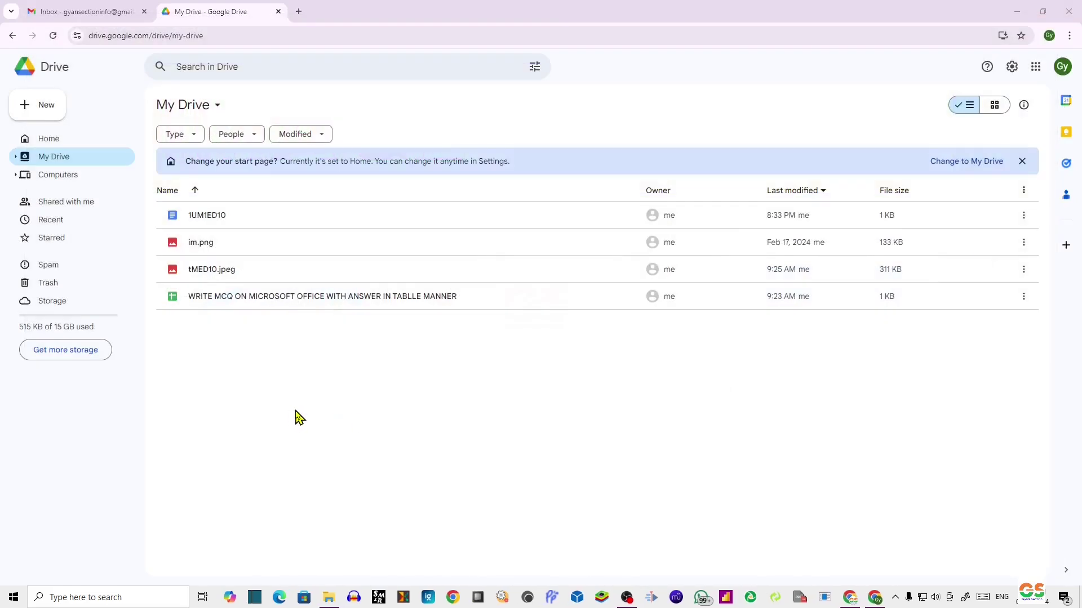
- Open the source images folder and snap the browser to the right beside it
{"action": "left_click", "coordinate": [329, 598]}
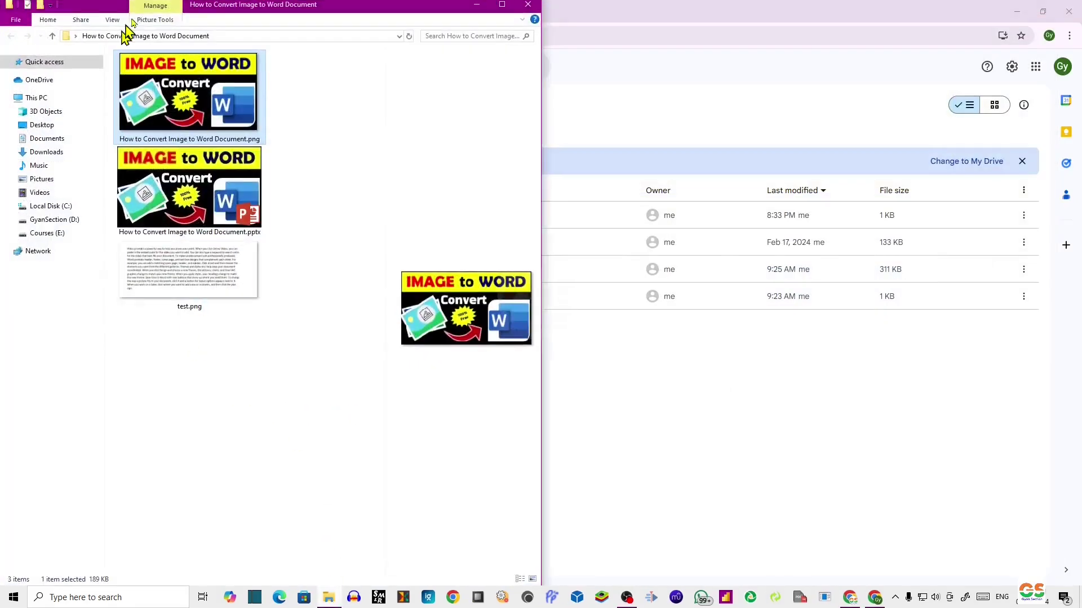
{"action": "left_click", "coordinate": [696, 432]}
{"action": "key", "text": "super+Right"}
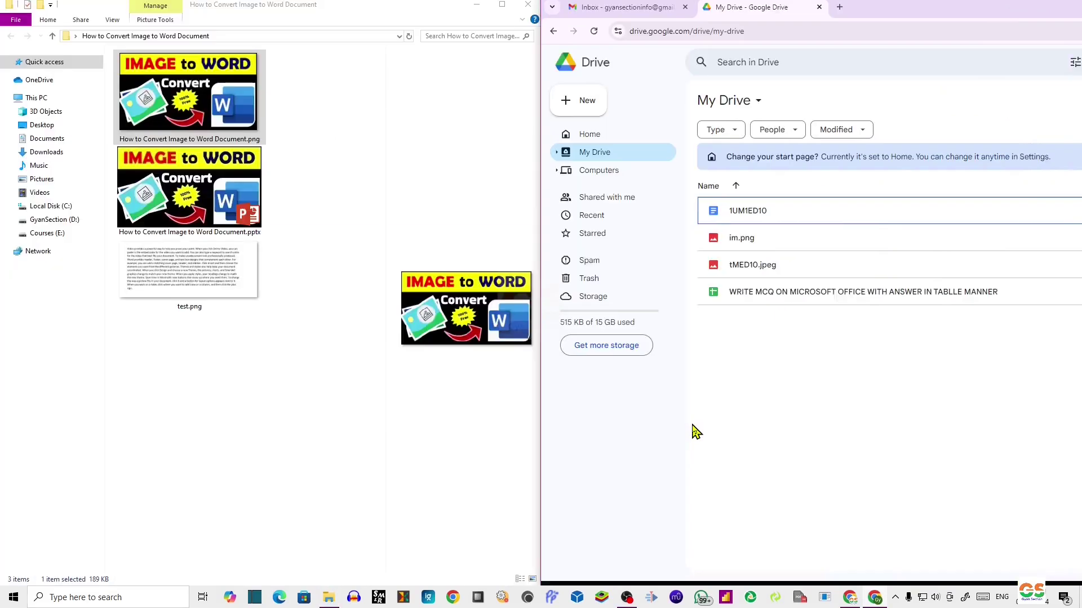
- Check test.png's text in the viewer, then drag test.png into My Drive to upload it
{"action": "left_click", "coordinate": [254, 445]}
{"action": "left_click", "coordinate": [178, 274]}
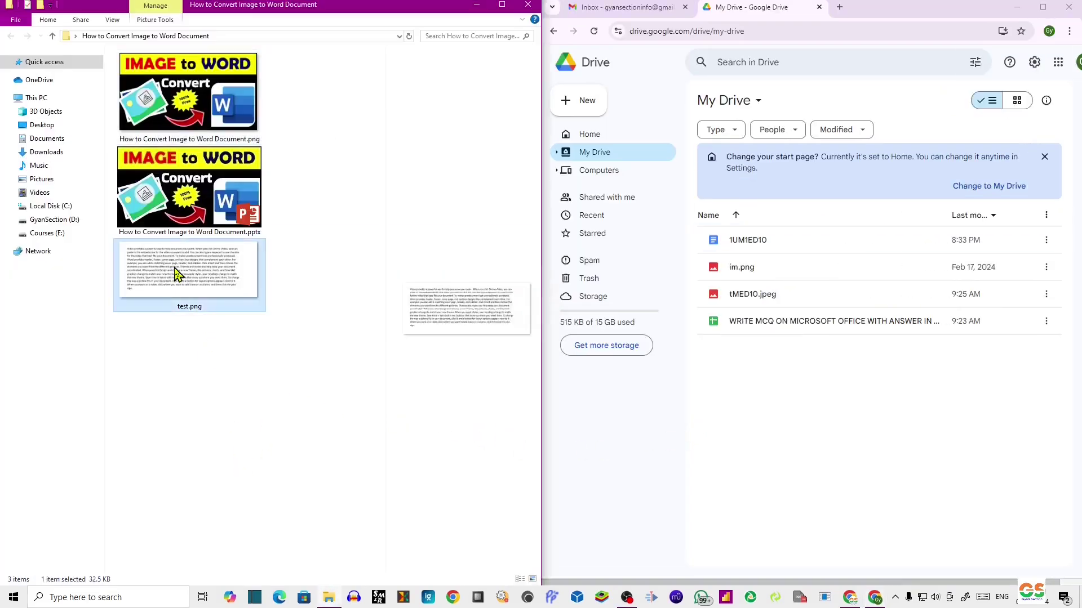
{"action": "double_click", "coordinate": [177, 275]}
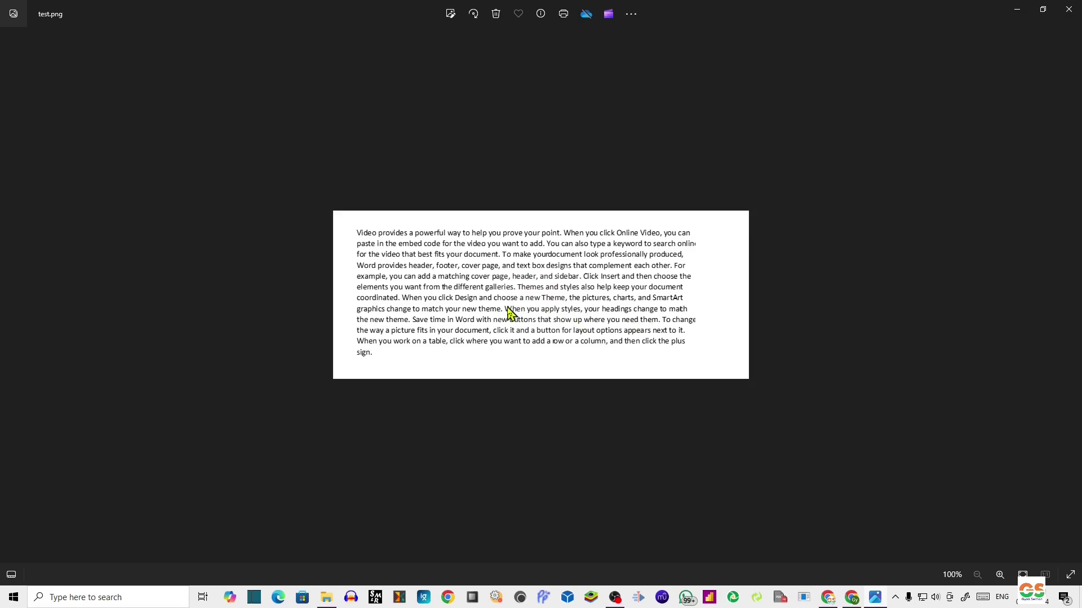
{"action": "left_click", "coordinate": [1069, 9]}
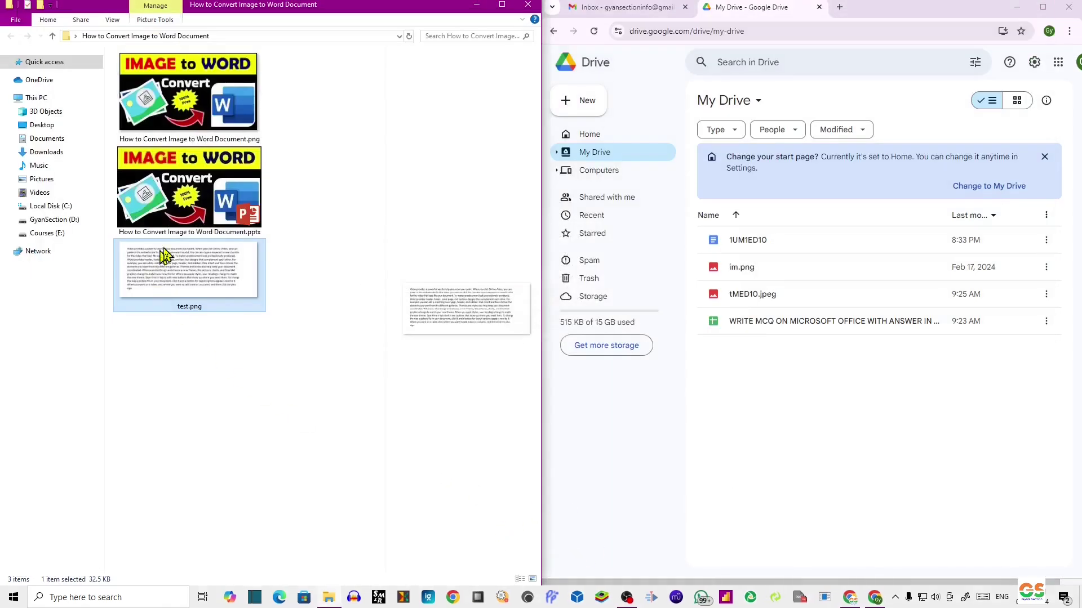
{"action": "left_click_drag", "start_coordinate": [166, 280], "coordinate": [810, 420]}
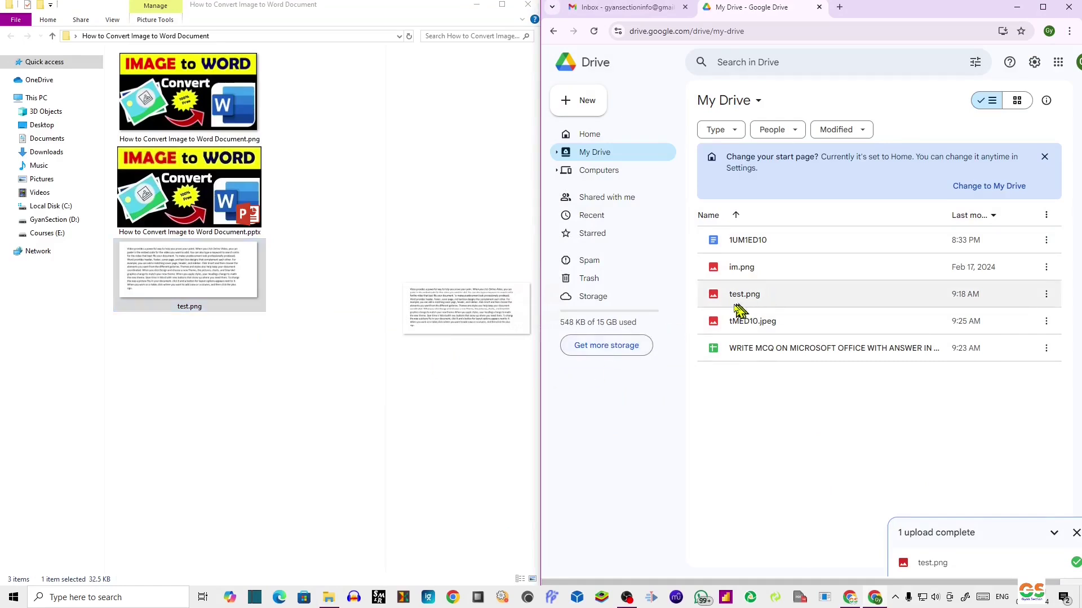
- Maximize the browser, preview the uploaded test.png, then open it with Google Docs
{"action": "key", "text": "super+Up"}
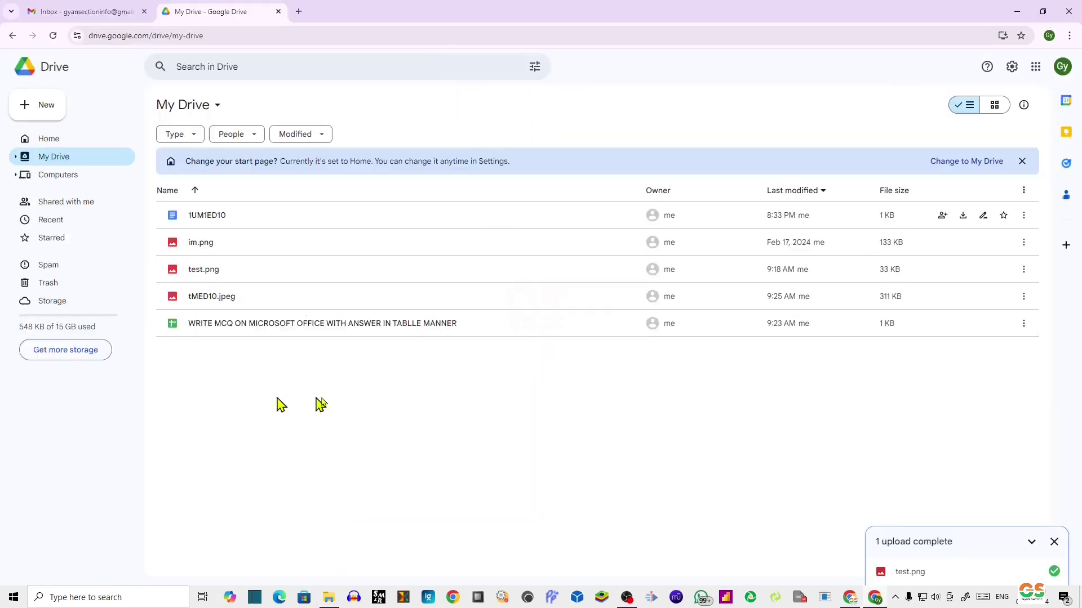
{"action": "right_click", "coordinate": [209, 275]}
{"action": "mouse_move", "coordinate": [254, 284]}
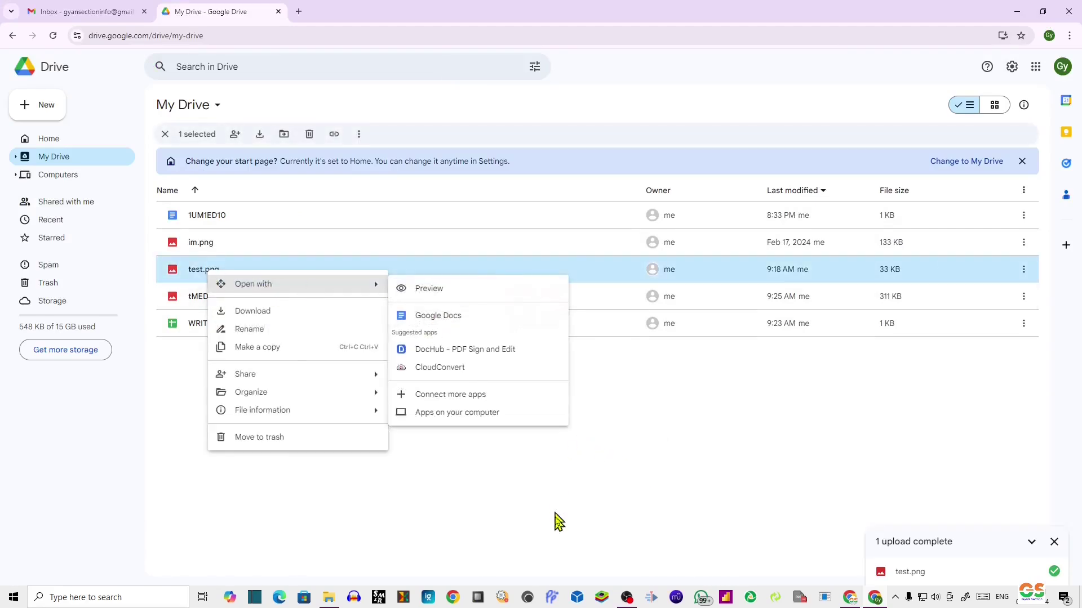
{"action": "left_click", "coordinate": [558, 519]}
{"action": "double_click", "coordinate": [212, 280]}
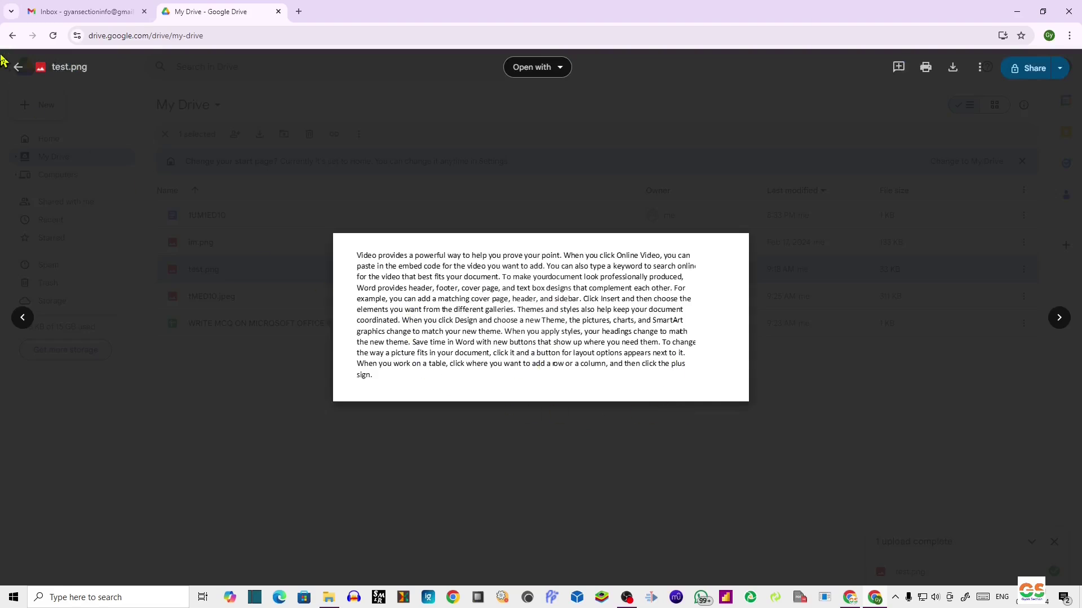
{"action": "left_click", "coordinate": [17, 68]}
{"action": "right_click", "coordinate": [216, 273]}
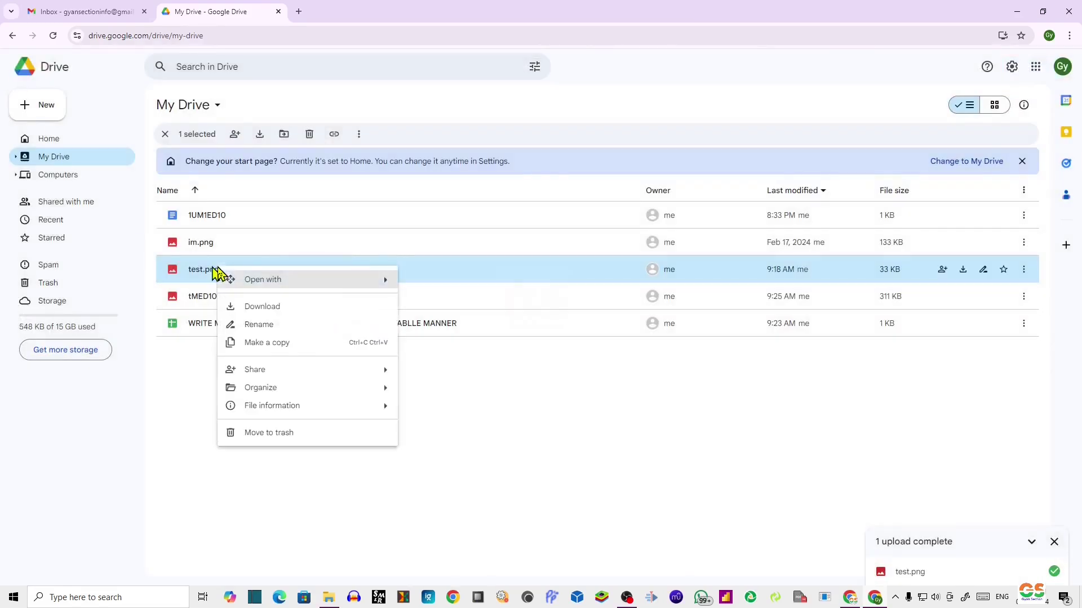
{"action": "mouse_move", "coordinate": [263, 279]}
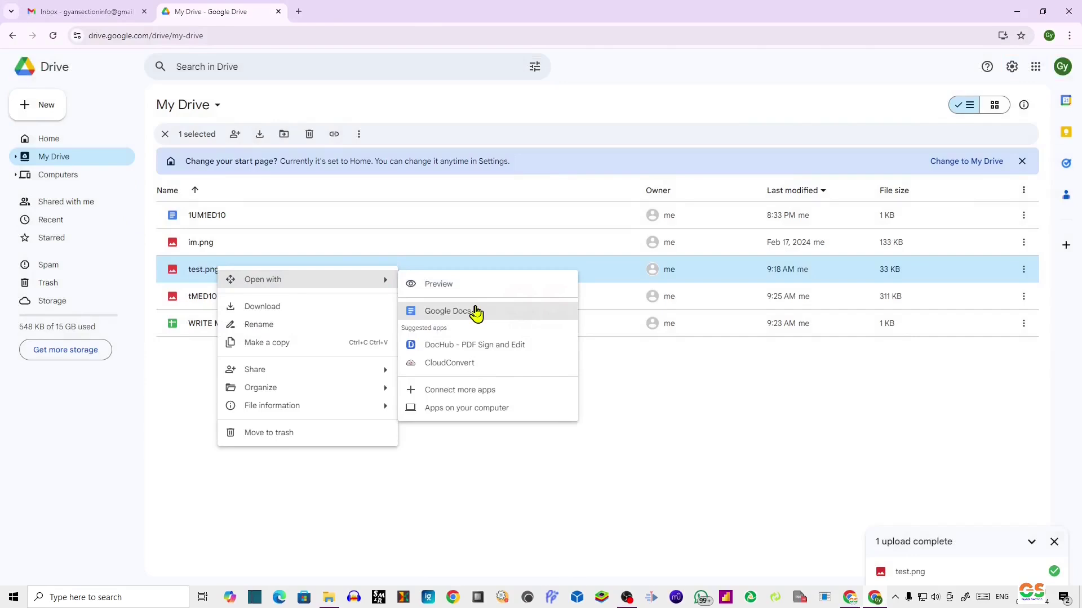
{"action": "left_click", "coordinate": [474, 313]}
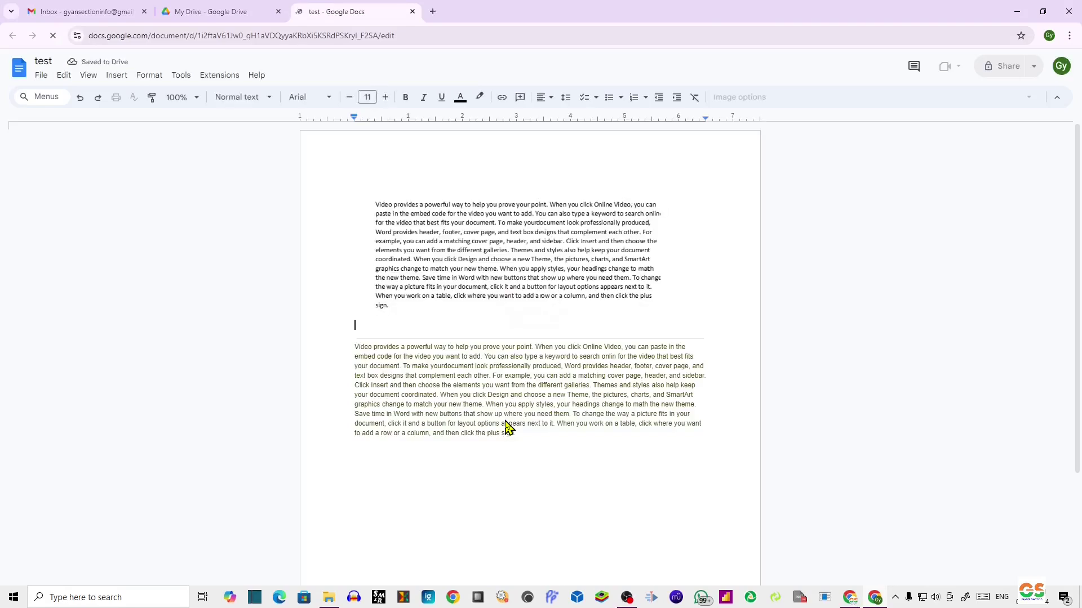
- Delete the original image from the top of the document
{"action": "left_click", "coordinate": [466, 242]}
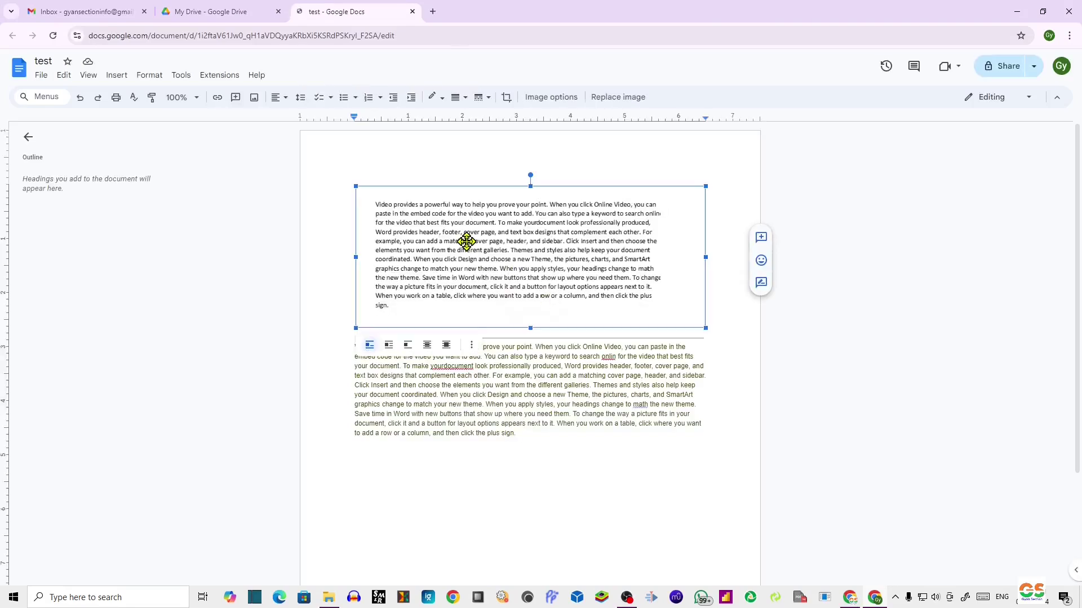
{"action": "key", "text": "Delete"}
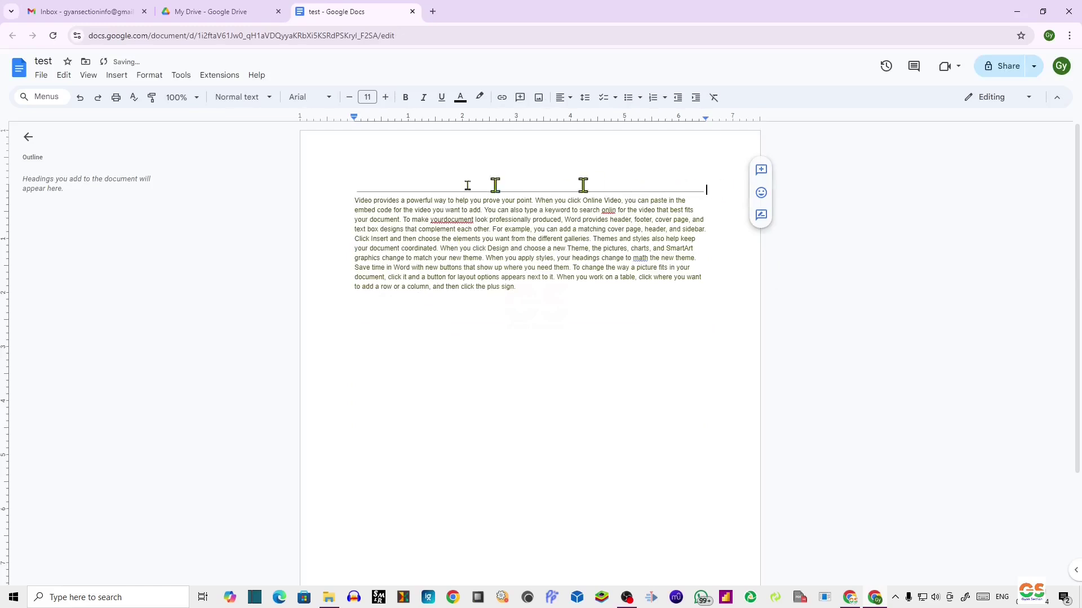
{"action": "left_click", "coordinate": [306, 186]}
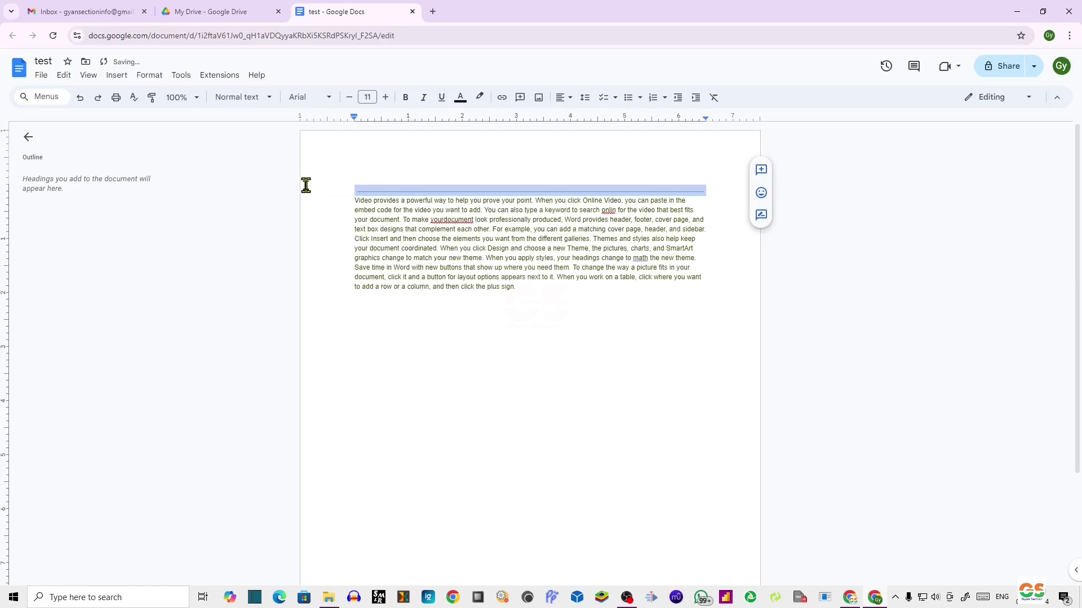
- Enlarge the converted paragraph to 14 pt and place the cursor inside 'yourdocument'
{"action": "left_click", "coordinate": [522, 300]}
{"action": "left_click_drag", "start_coordinate": [521, 300], "coordinate": [330, 195]}
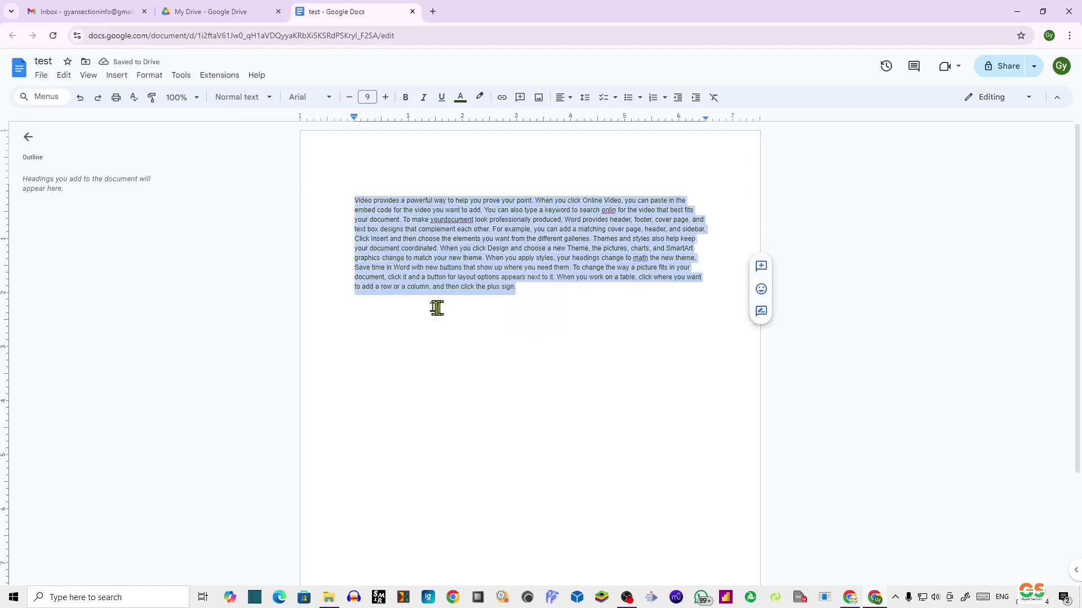
{"action": "left_click", "coordinate": [385, 97]}
{"action": "left_click", "coordinate": [385, 97]}
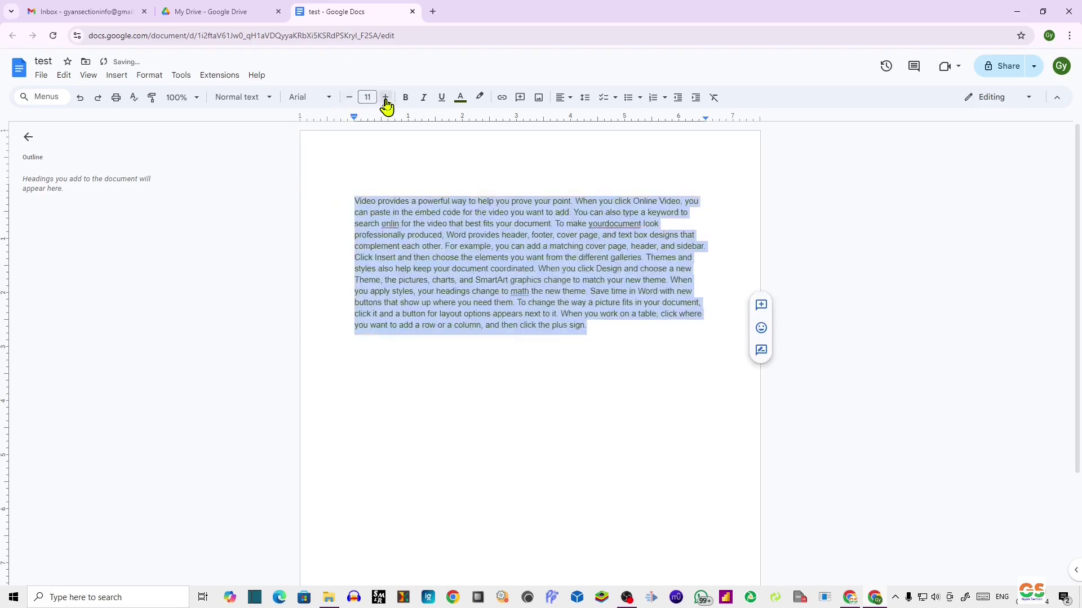
{"action": "left_click", "coordinate": [385, 97]}
{"action": "left_click", "coordinate": [386, 97]}
{"action": "left_click", "coordinate": [386, 97]}
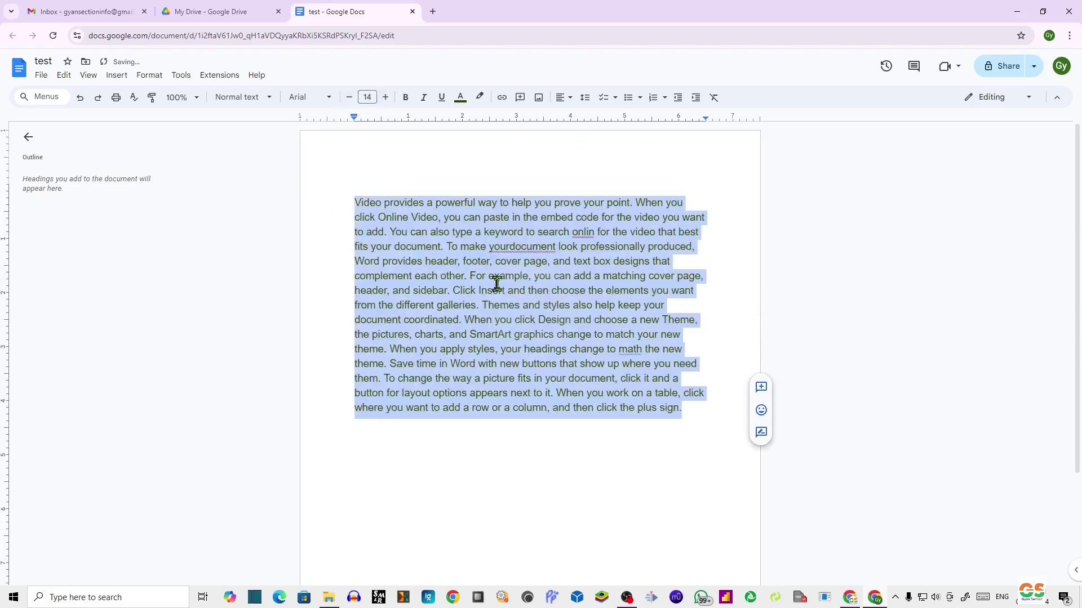
{"action": "left_click", "coordinate": [509, 244]}
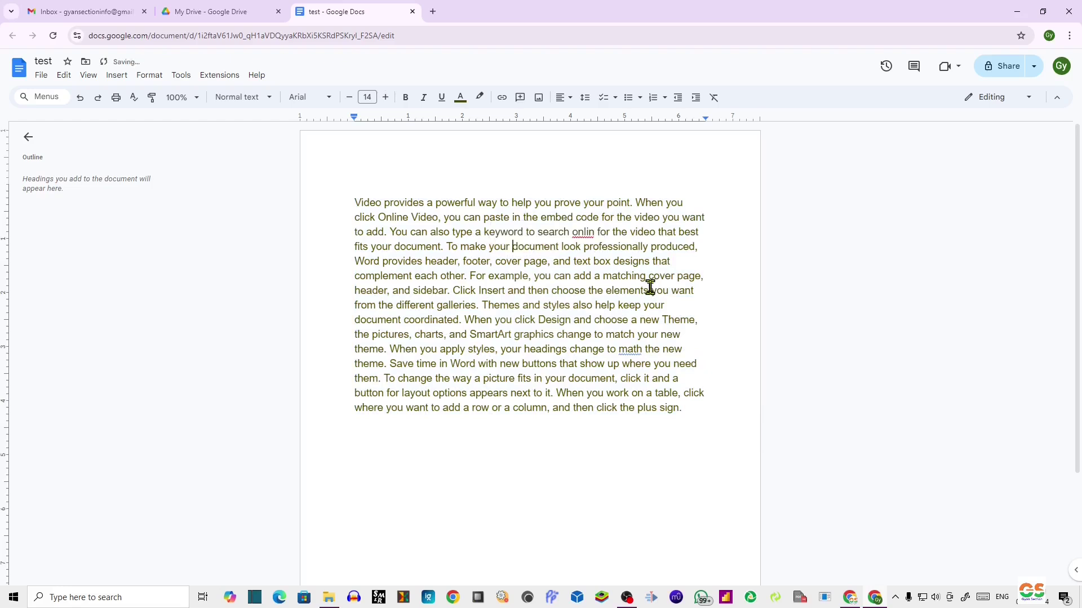
- Accept the spelling corrections 'onlin' to 'online' and 'math' to 'match'
{"action": "left_click", "coordinate": [591, 232]}
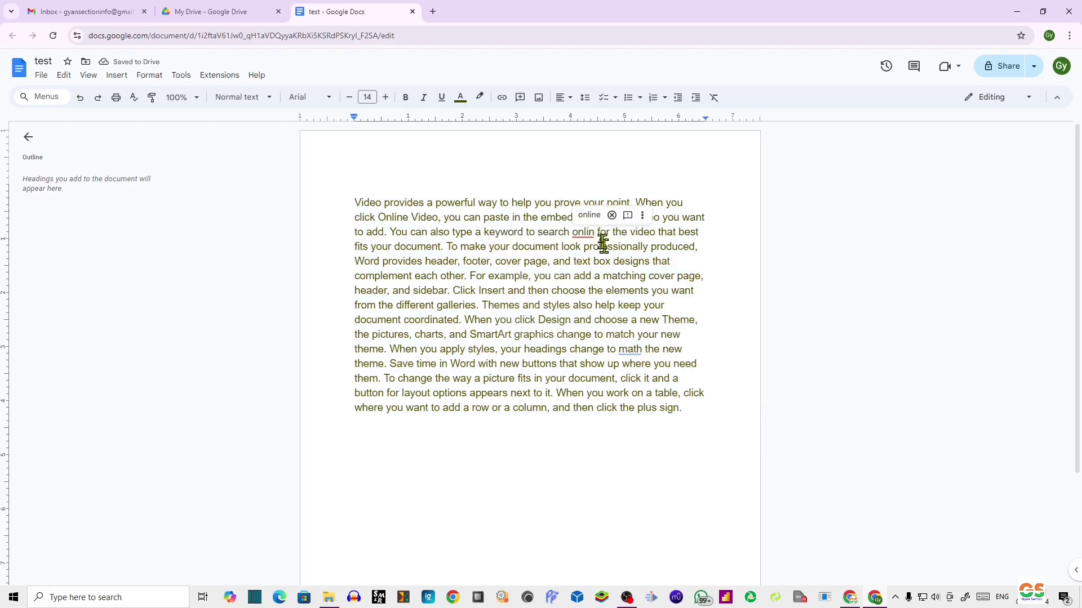
{"action": "left_click", "coordinate": [590, 215]}
{"action": "right_click", "coordinate": [635, 350]}
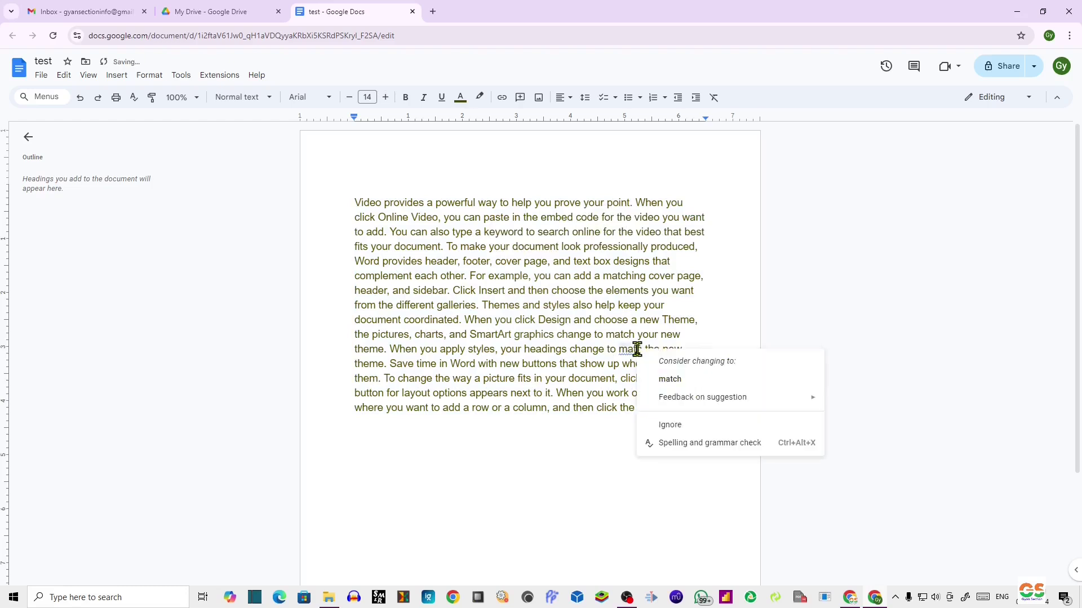
{"action": "left_click", "coordinate": [670, 379]}
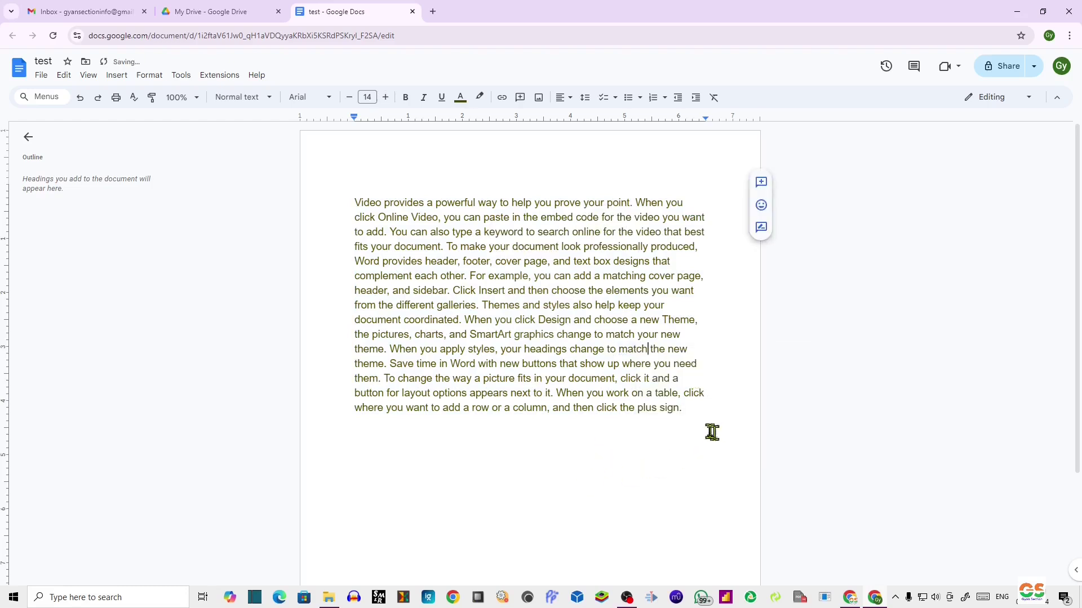
- Indent the whole paragraph and set its alignment to Justify
{"action": "left_click_drag", "start_coordinate": [707, 435], "coordinate": [350, 204]}
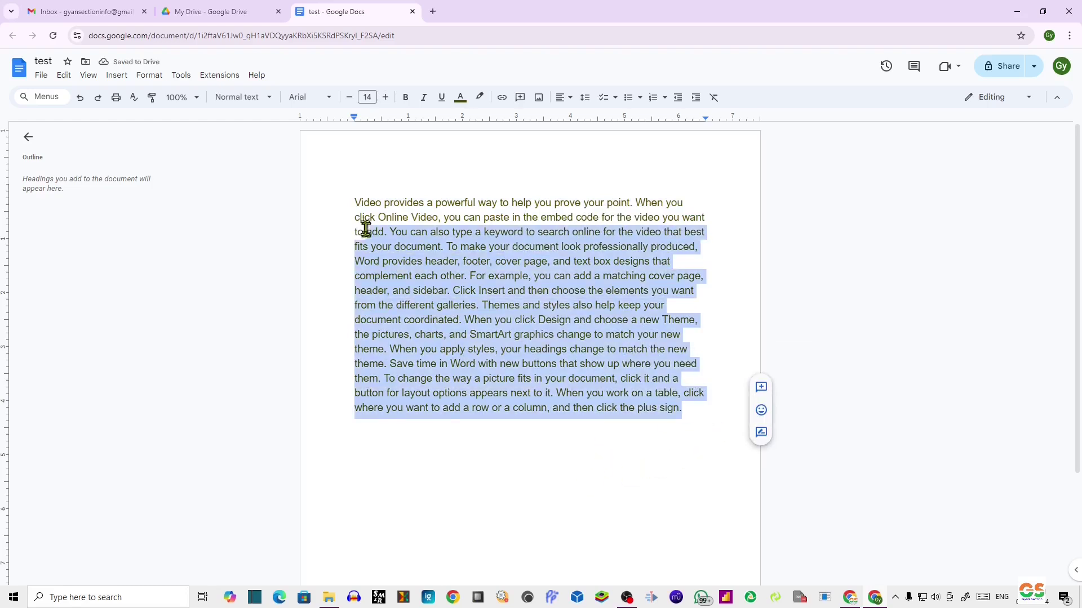
{"action": "left_click", "coordinate": [695, 97]}
{"action": "left_click", "coordinate": [662, 98]}
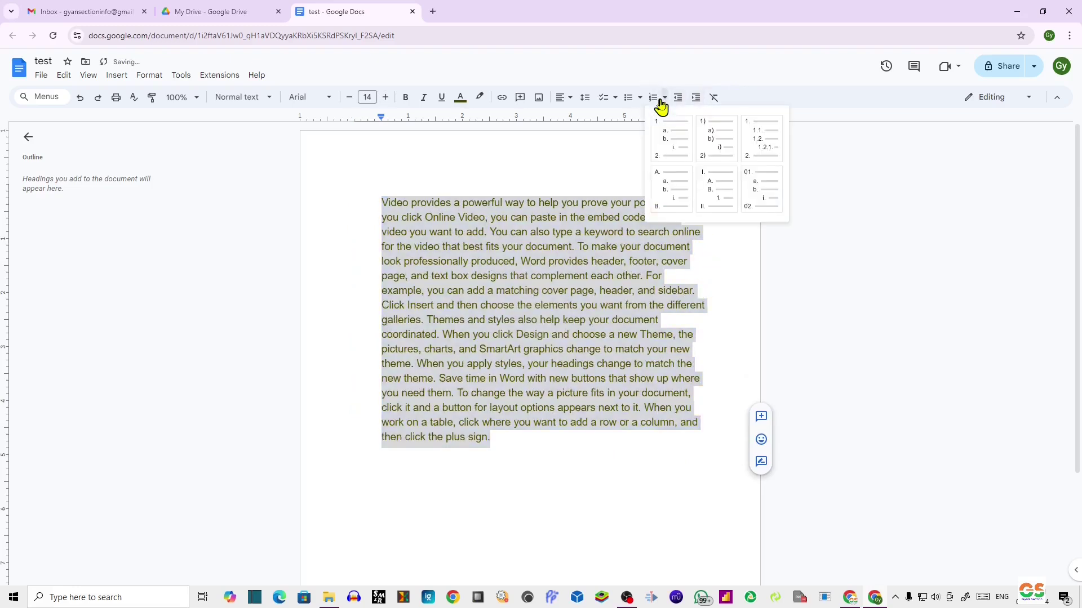
{"action": "left_click", "coordinate": [565, 97]}
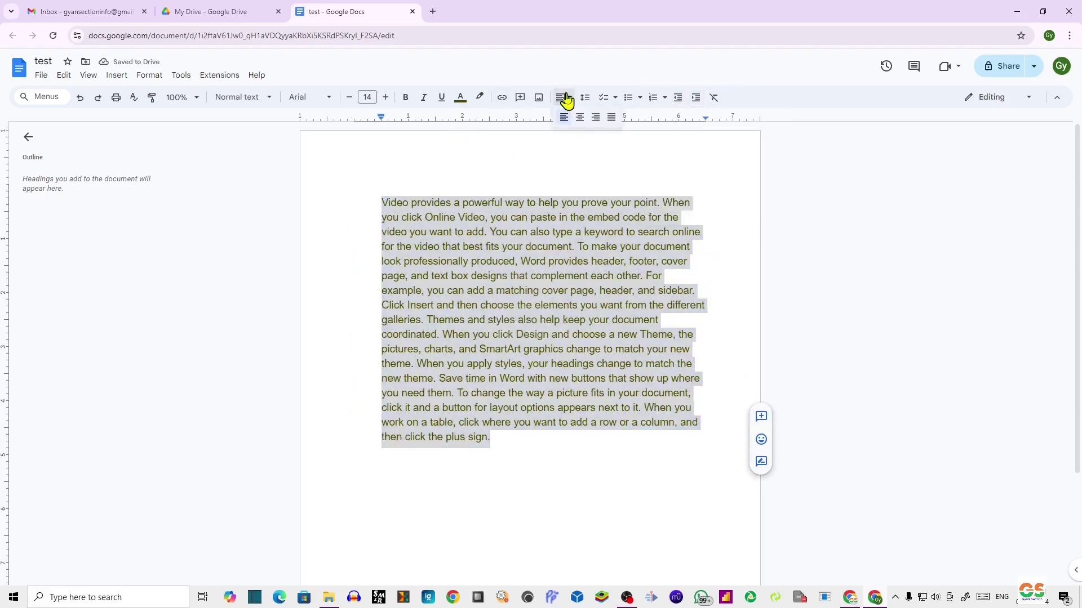
{"action": "left_click", "coordinate": [615, 119]}
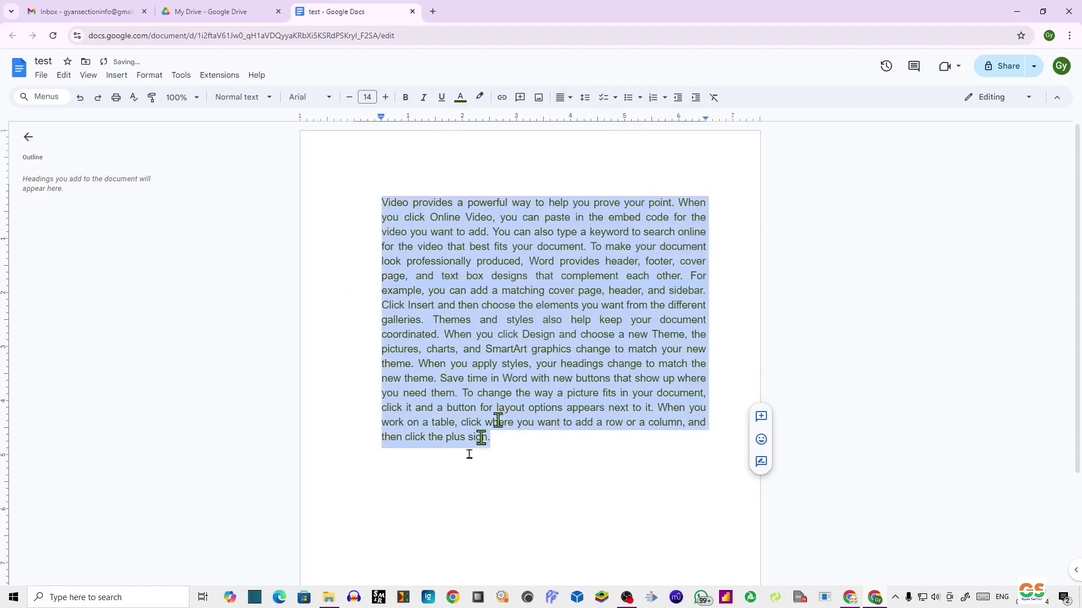
- Set the paragraph font to Courier New and make all the text bold
{"action": "left_click", "coordinate": [319, 99]}
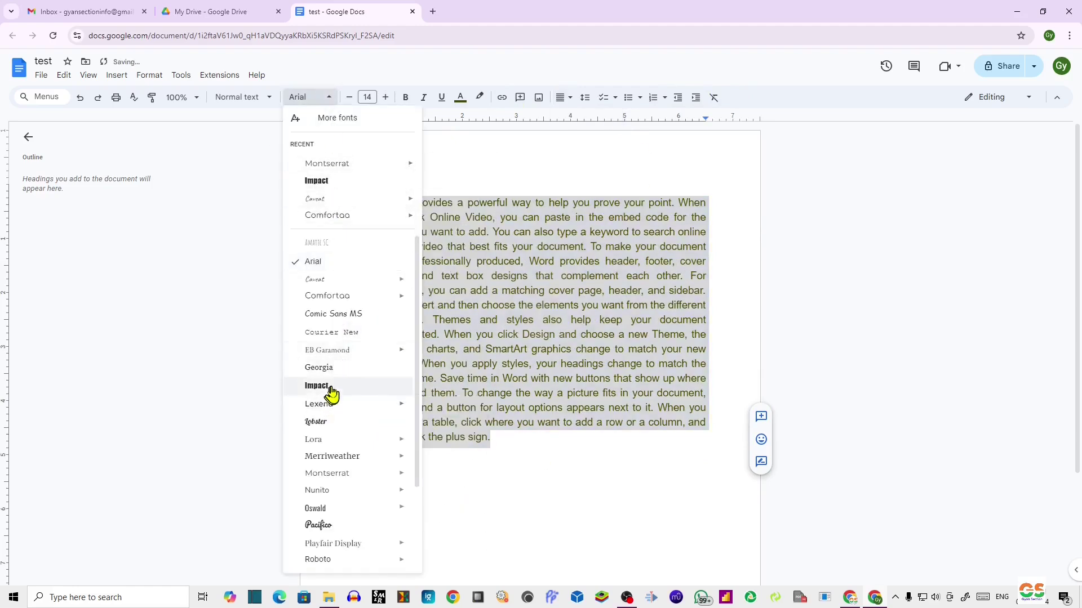
{"action": "left_click", "coordinate": [345, 333]}
{"action": "left_click_drag", "start_coordinate": [526, 519], "coordinate": [365, 205]}
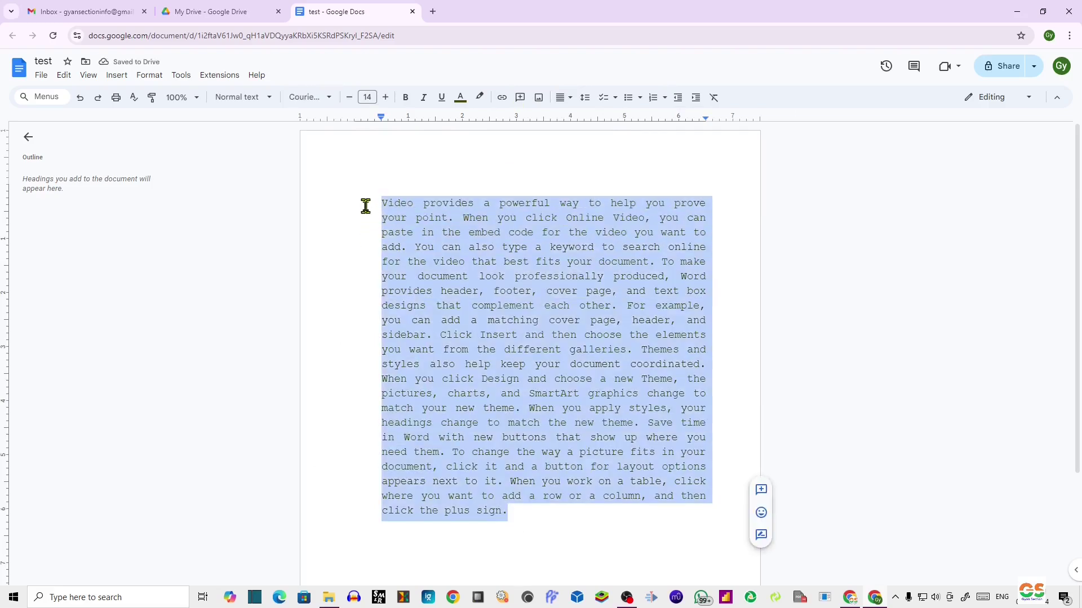
{"action": "key", "text": "ctrl+b"}
{"action": "left_click", "coordinate": [547, 528]}
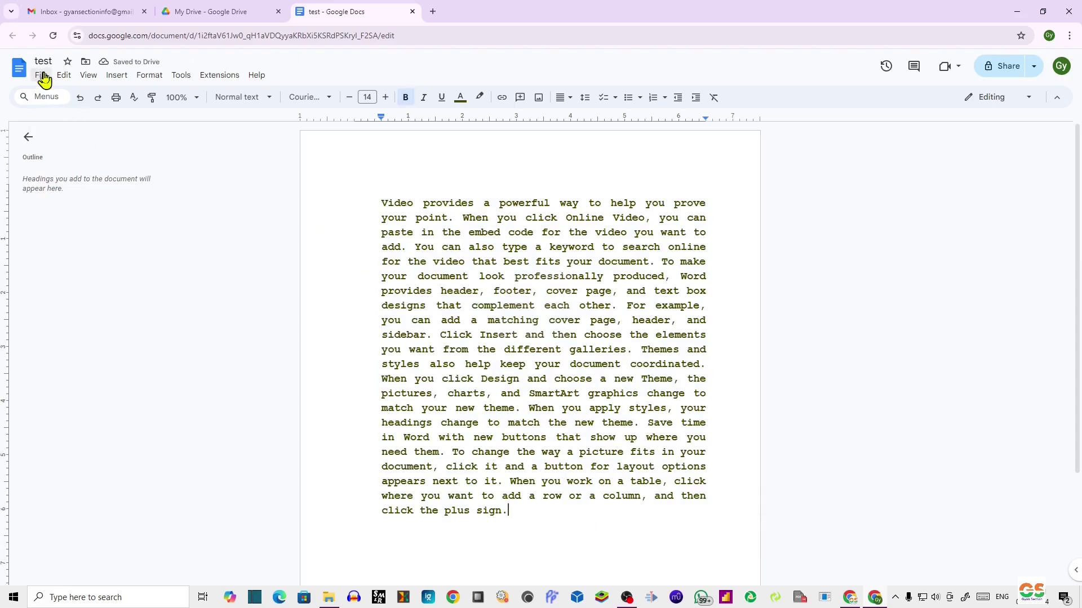
- Bring up the document's File menu using Alt shortcuts
{"action": "key", "text": "alt+e"}
{"action": "key", "text": "alt+o"}
{"action": "key", "text": "alt+f"}
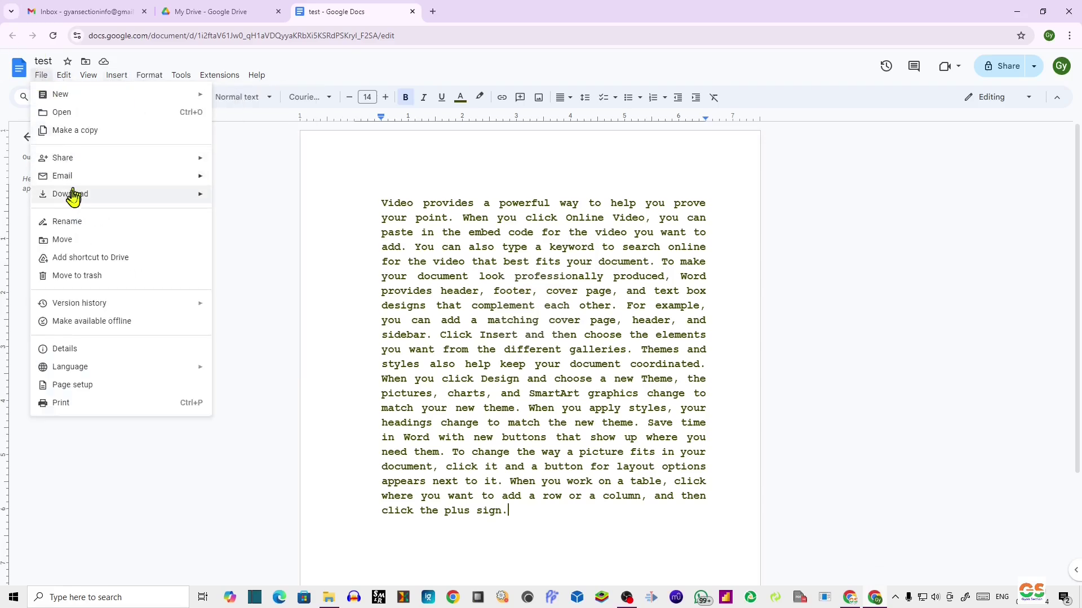
{"action": "mouse_move", "coordinate": [71, 193]}
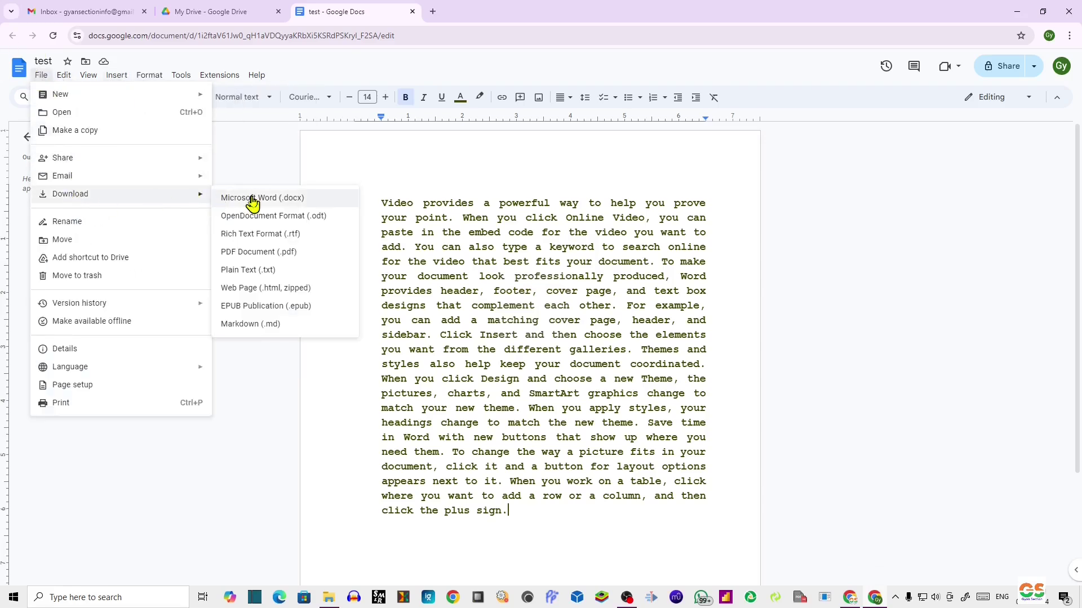
- Download the document as a Microsoft Word (.docx) file, test.docx
{"action": "left_click", "coordinate": [251, 202]}
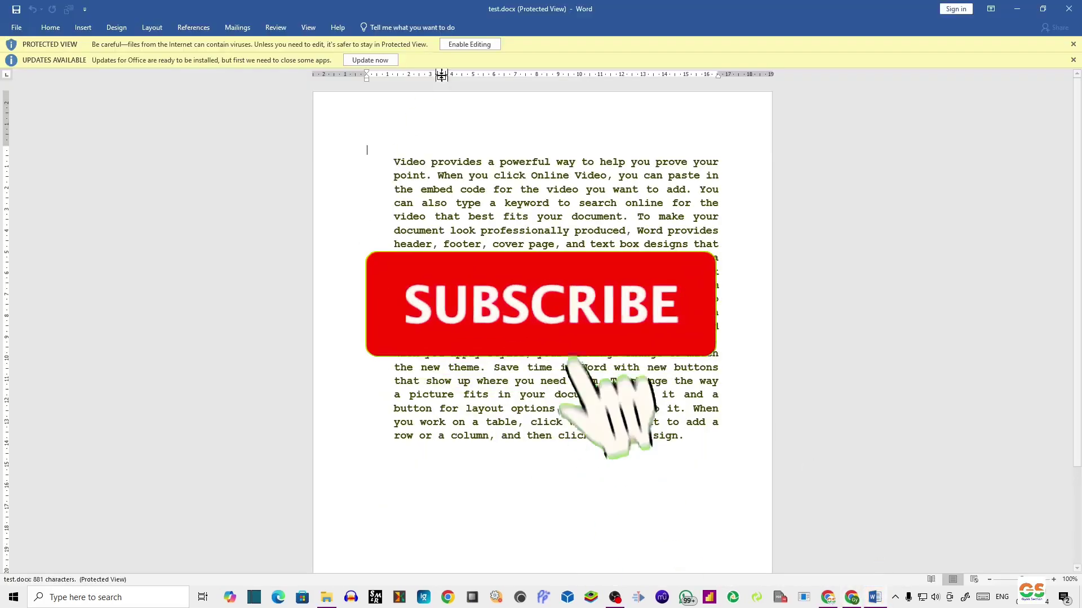
- Enable editing in test.docx, dismiss the updates notice, and start a new paragraph at 'Click Insert'
{"action": "left_click", "coordinate": [476, 47]}
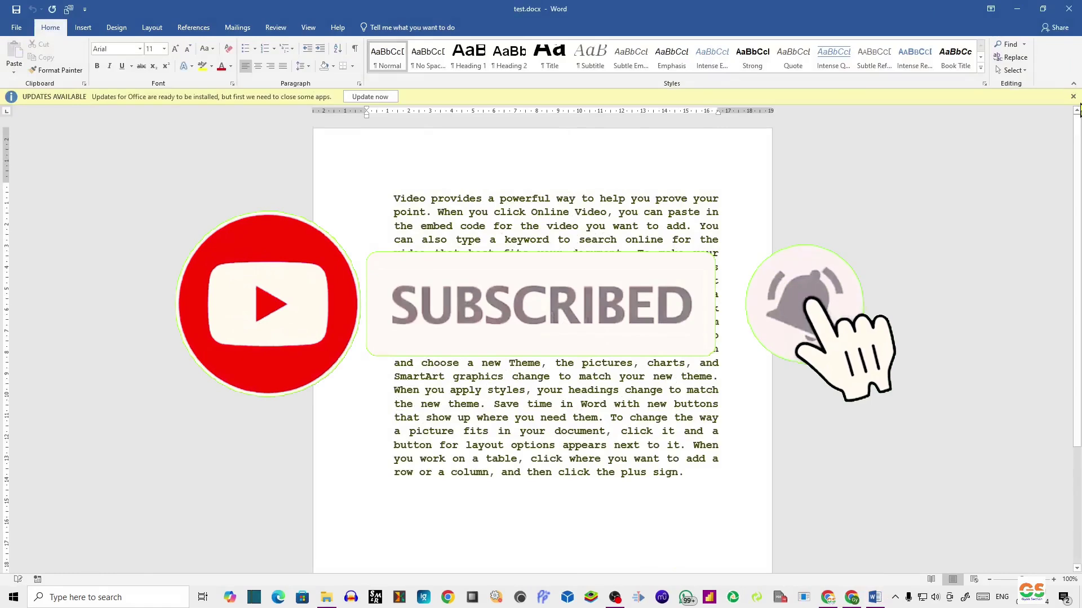
{"action": "left_click", "coordinate": [1072, 92]}
{"action": "left_click", "coordinate": [435, 182]}
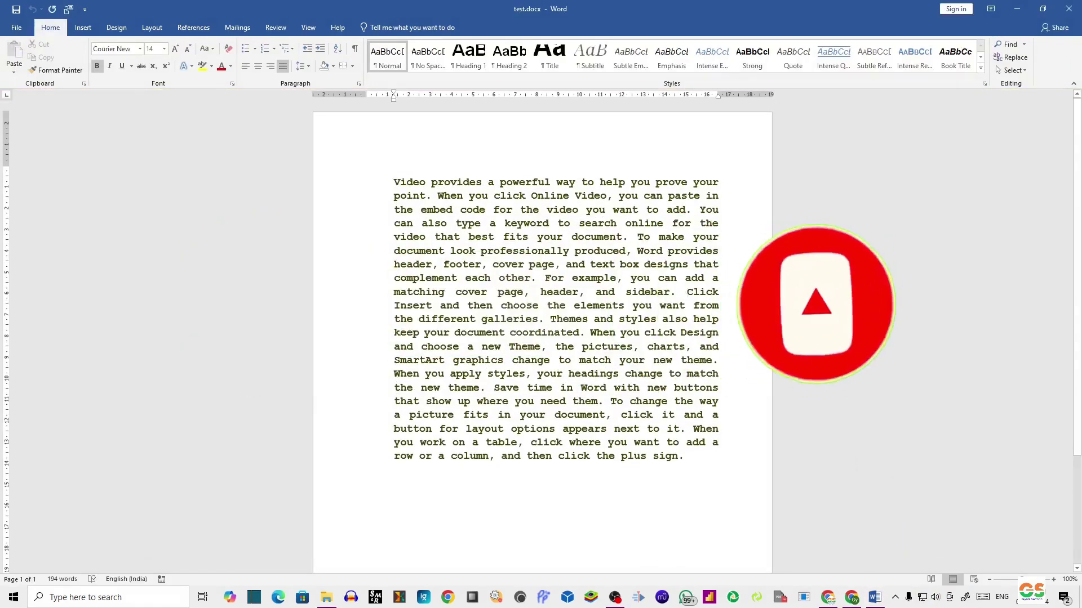
{"action": "left_click", "coordinate": [656, 292]}
{"action": "key", "text": "Return"}
{"action": "key", "text": "Return"}
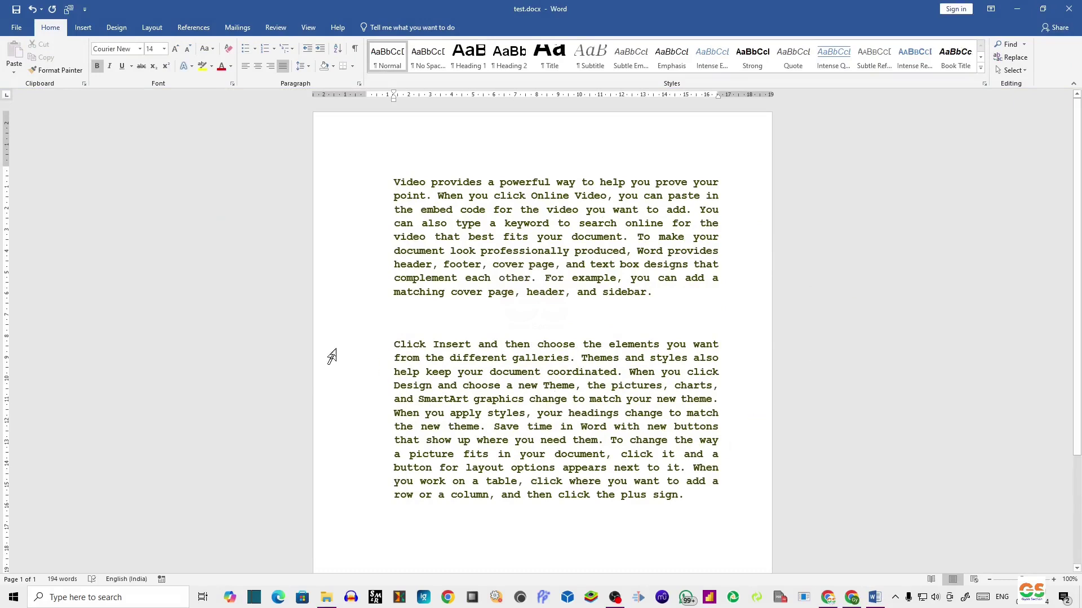
- Delete and restore the sentences from 'Click Insert' onward, then close Word with Don't Save
{"action": "left_click_drag", "start_coordinate": [398, 343], "coordinate": [488, 430]}
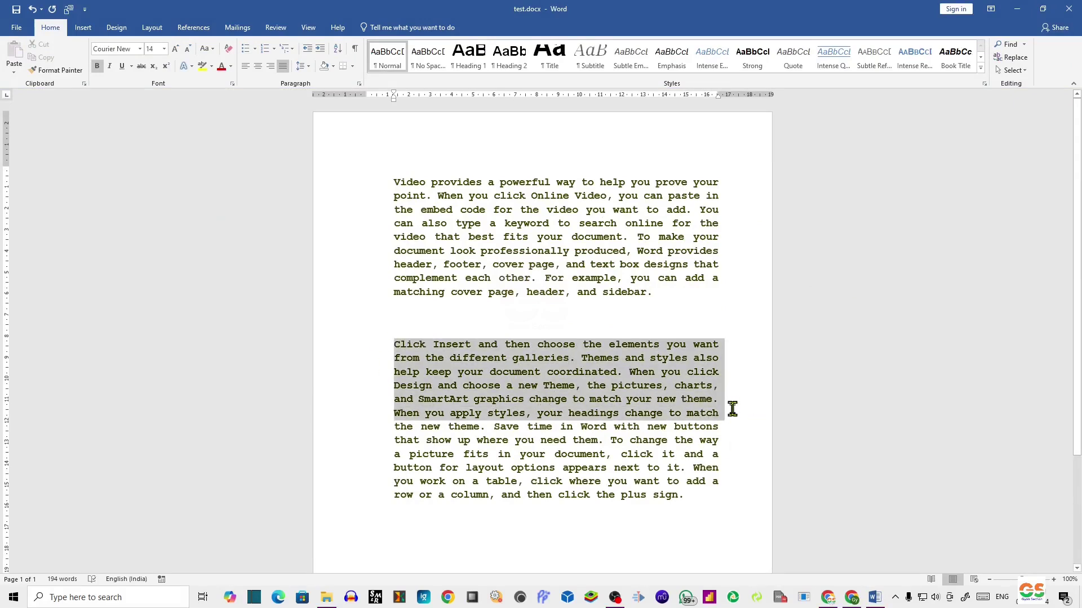
{"action": "key", "text": "Delete"}
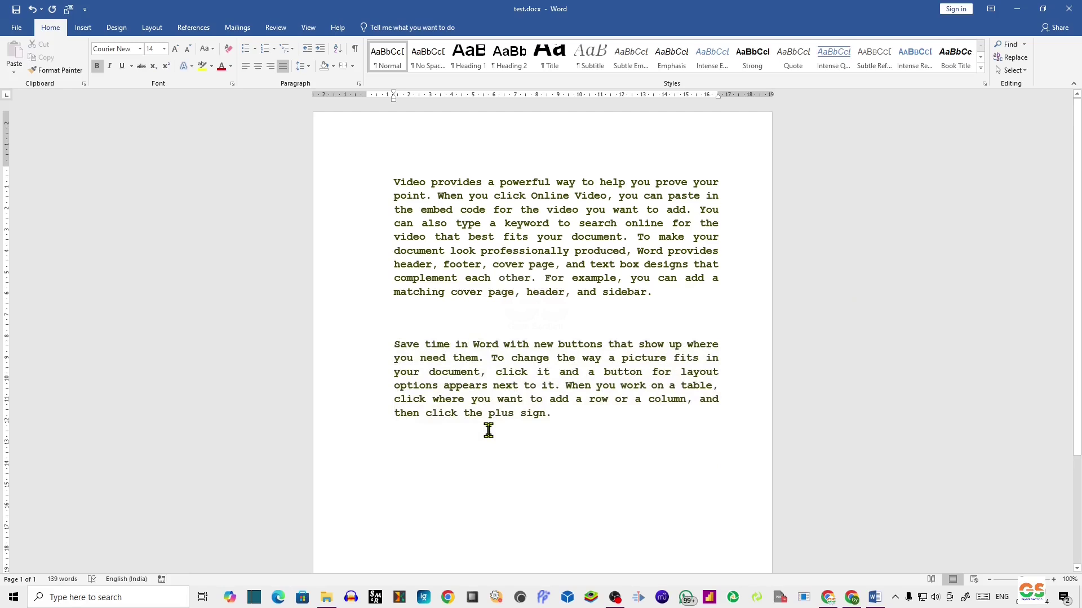
{"action": "key", "text": "ctrl+z"}
{"action": "left_click", "coordinate": [508, 227]}
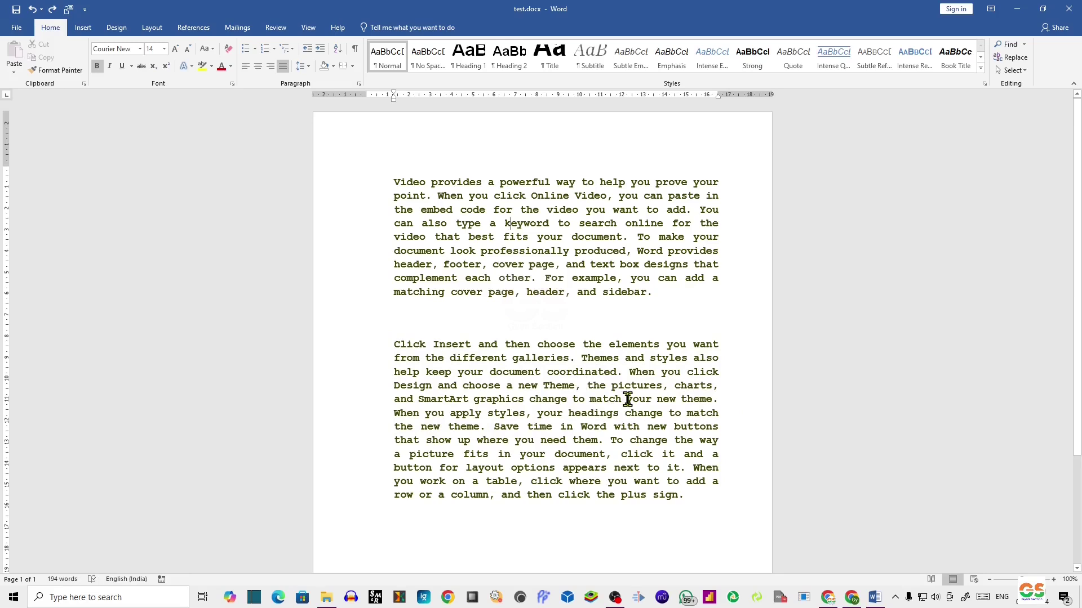
{"action": "left_click", "coordinate": [1068, 9]}
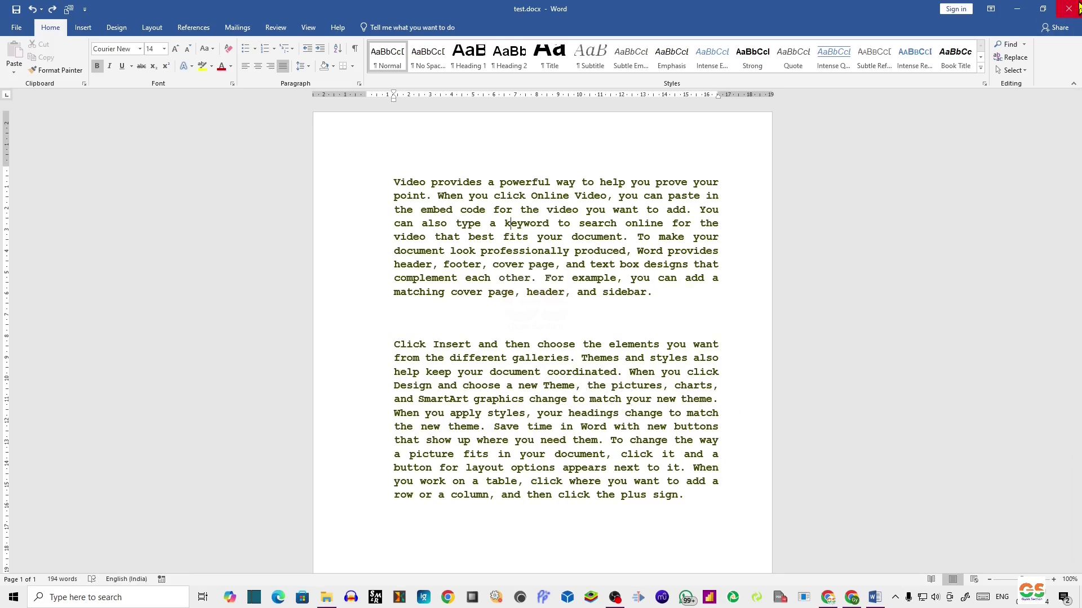
{"action": "left_click", "coordinate": [542, 320]}
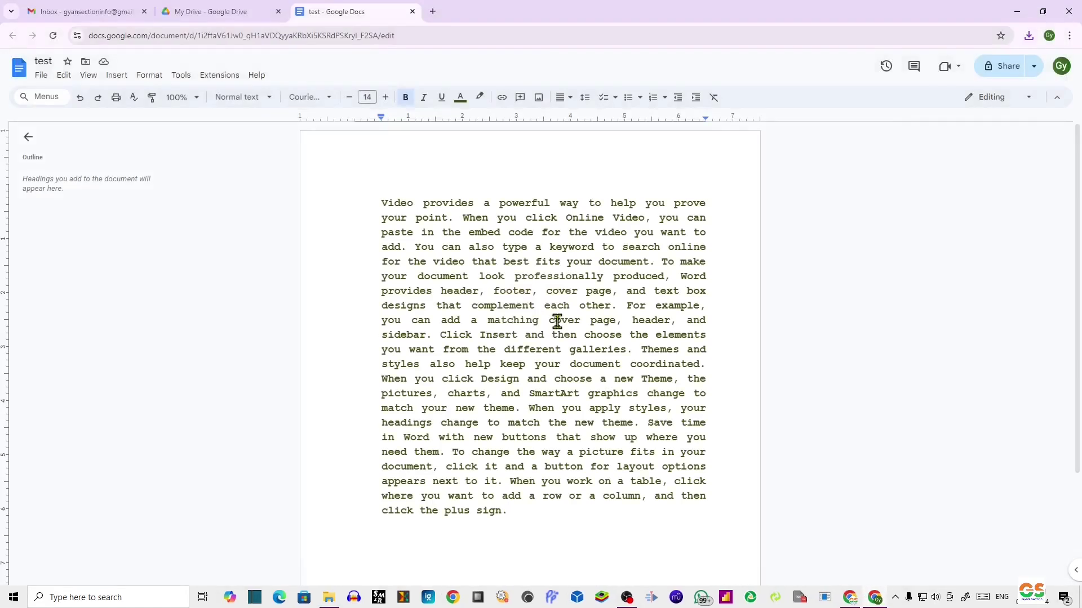